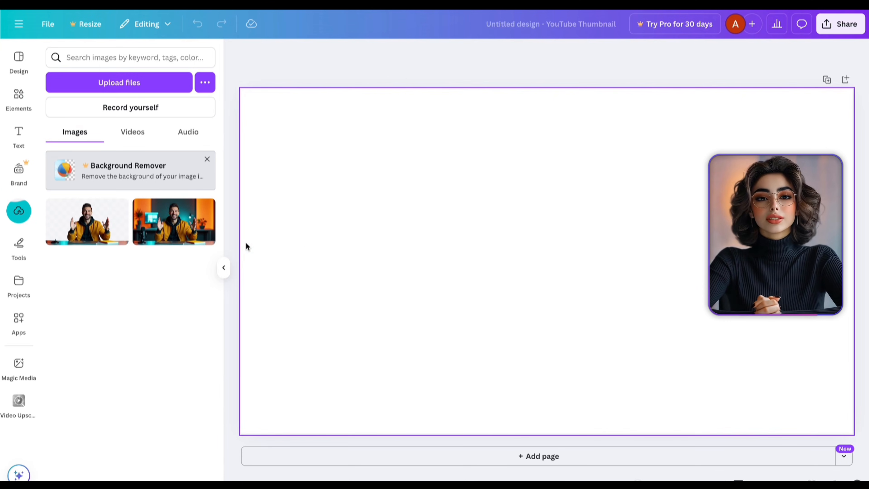
- Add the orange studio photo of the man to the canvas and set it as the page background
mouse_move(179, 228)
left_click_drag(179, 228, 288, 115)
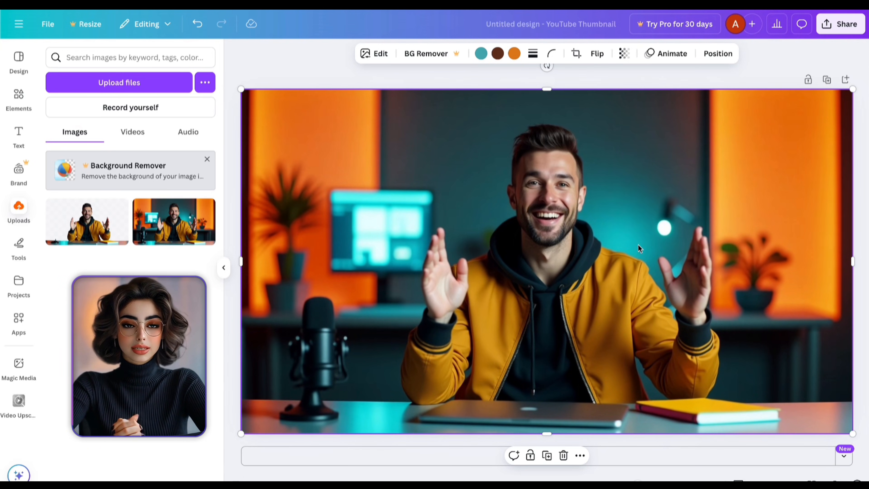
right_click(648, 253)
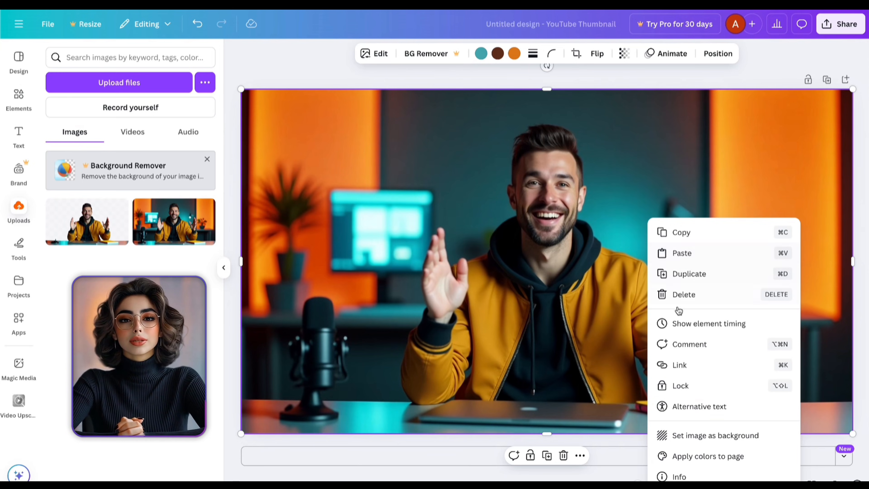
left_click(699, 437)
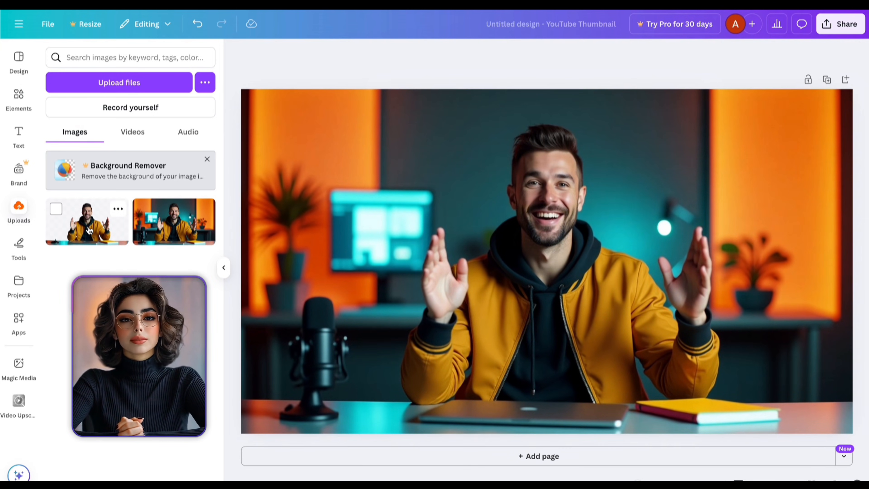
- Place another copy of the man's photo on the canvas and stretch it to cover the whole thumbnail
left_click_drag(87, 232, 463, 222)
mouse_move(580, 283)
left_mouse_down()
mouse_move(568, 273)
mouse_move(571, 292)
left_mouse_up()
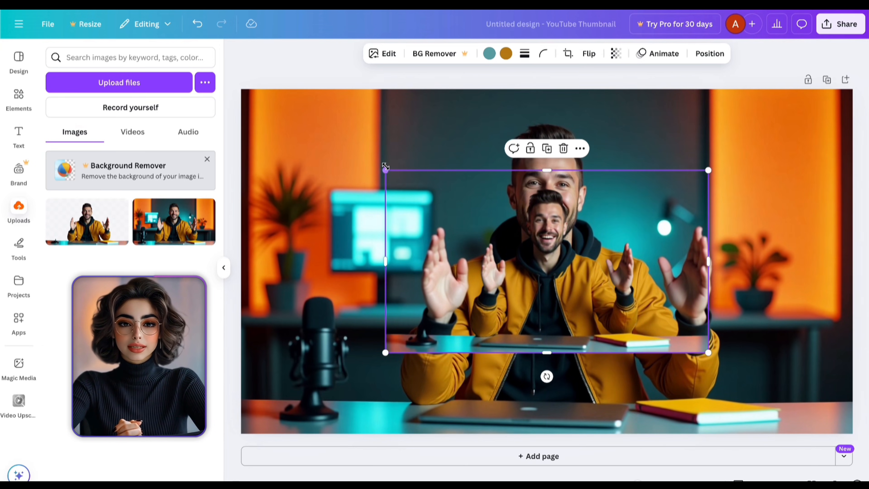
left_click_drag(386, 170, 248, 90)
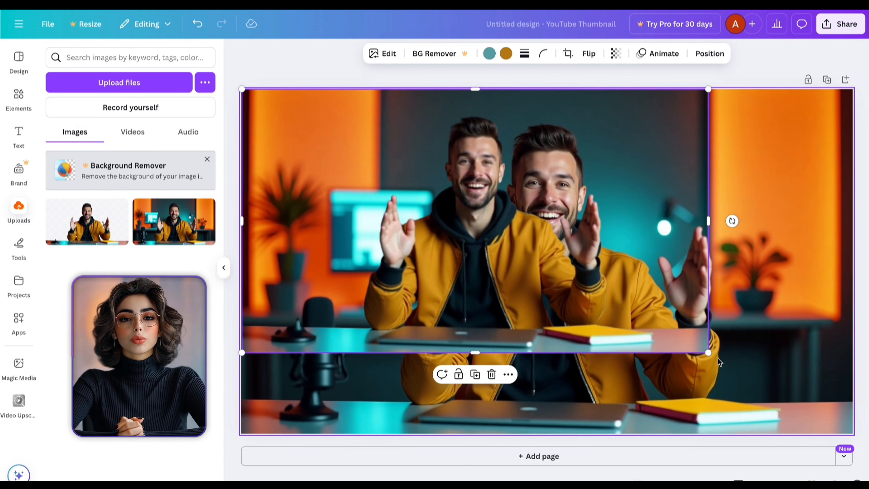
left_click_drag(708, 352, 853, 433)
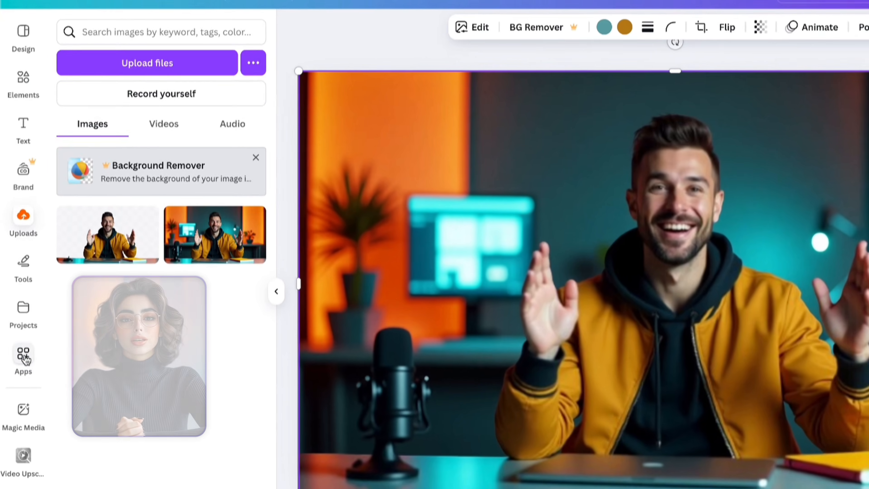
- Search the apps for "image u" and open the Image Upscaler app
left_click(19, 319)
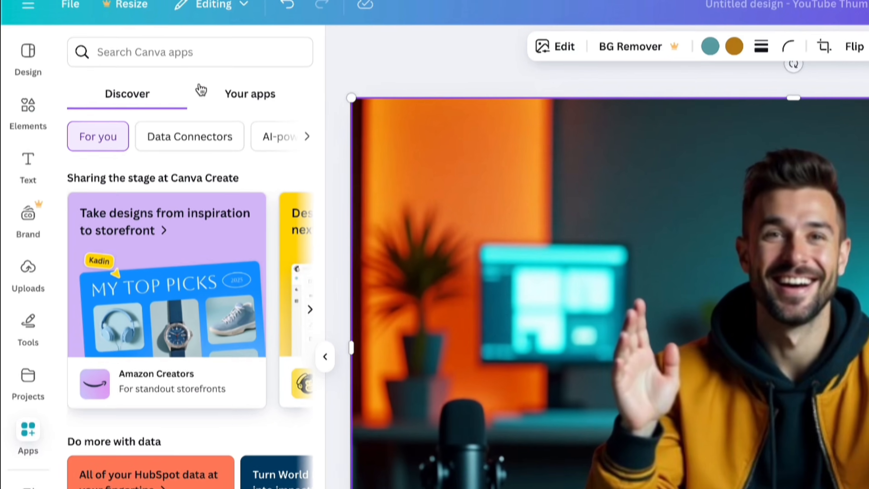
left_click(208, 48)
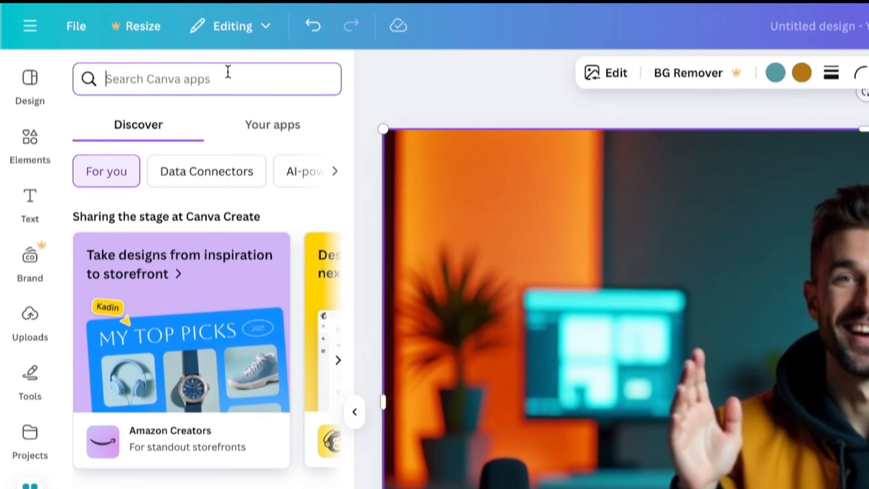
type("image")
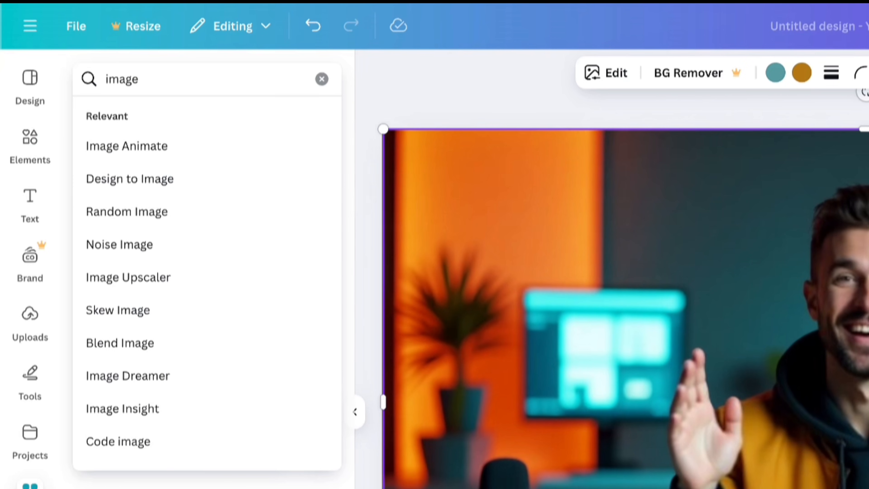
type(" u")
left_click(136, 154)
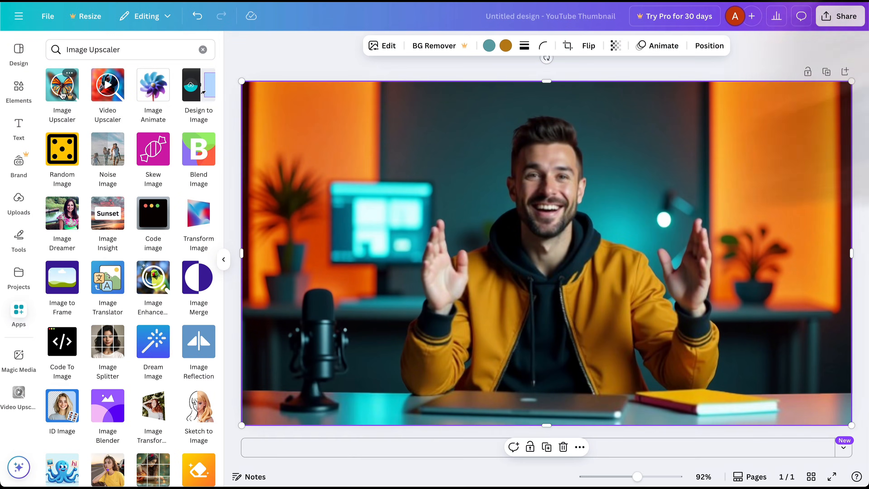
left_click(62, 90)
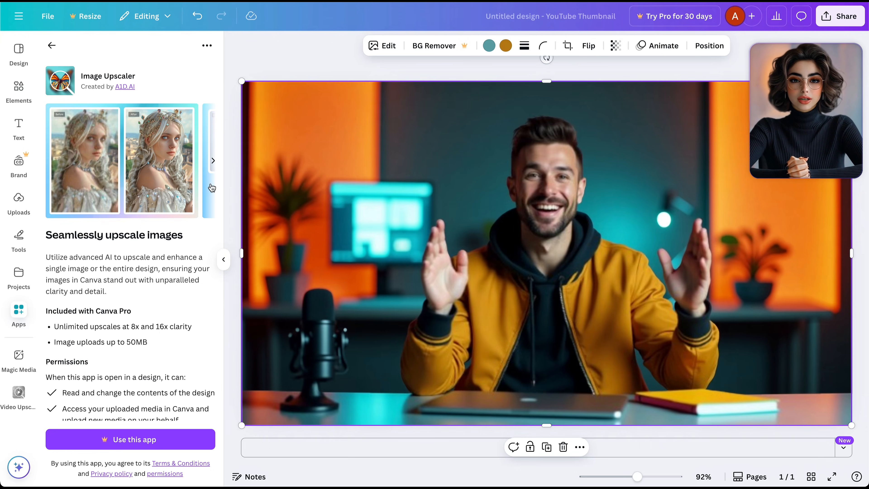
- Start using the Image Upscaler by beginning the Canva Pro free trial
left_click(112, 442)
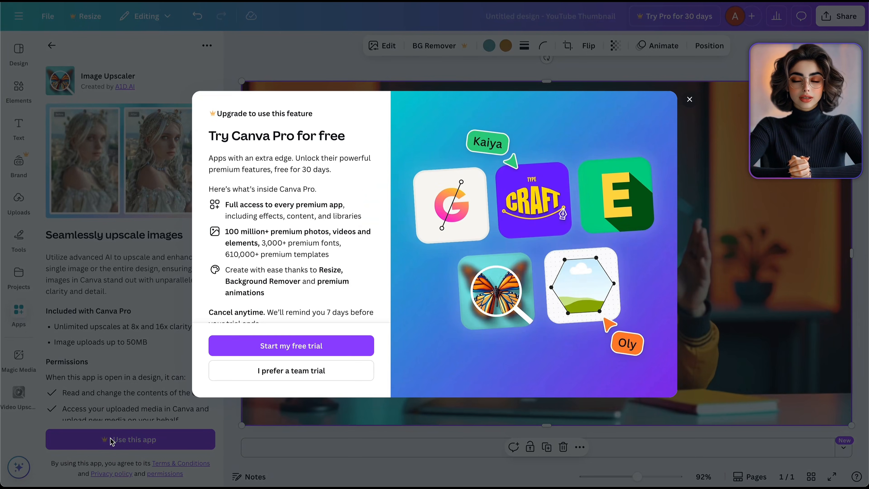
left_click(289, 347)
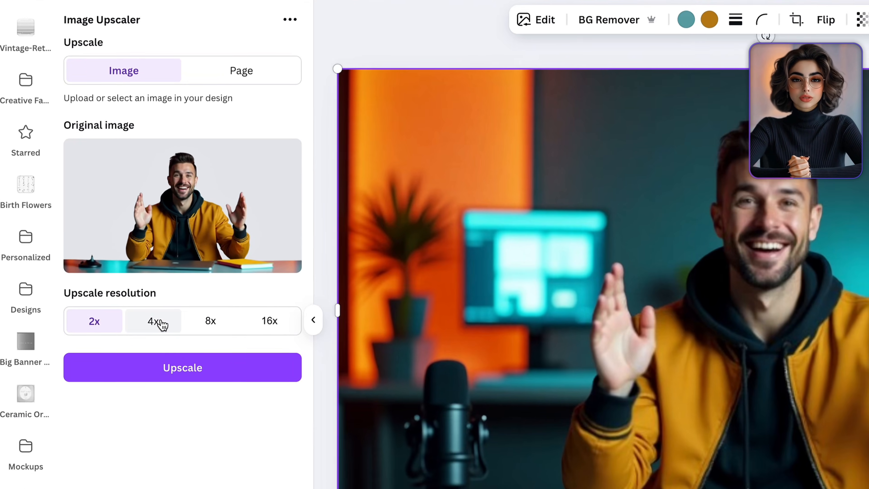
- Upscale the selected image at 8x resolution, replacing it in the design
left_click(116, 262)
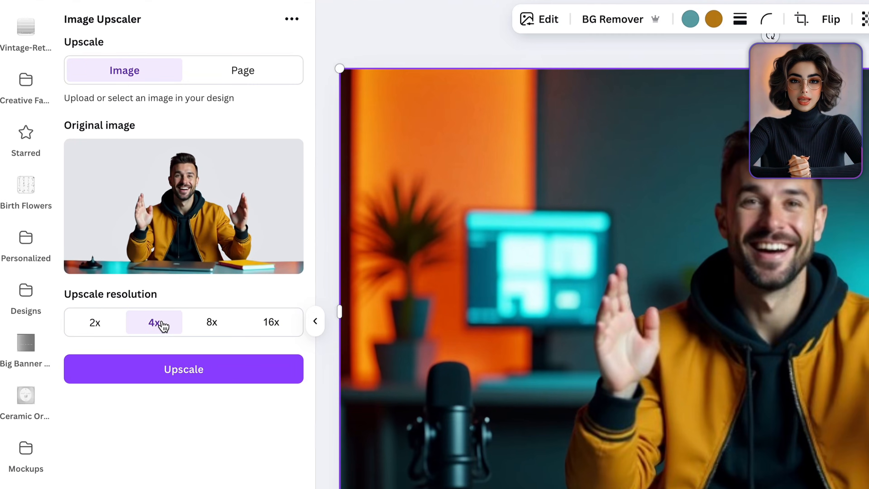
left_click(210, 324)
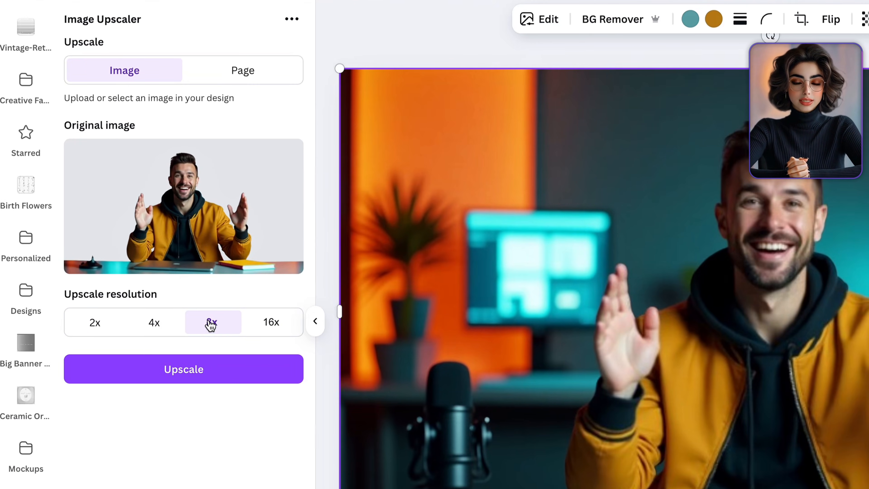
left_click(280, 324)
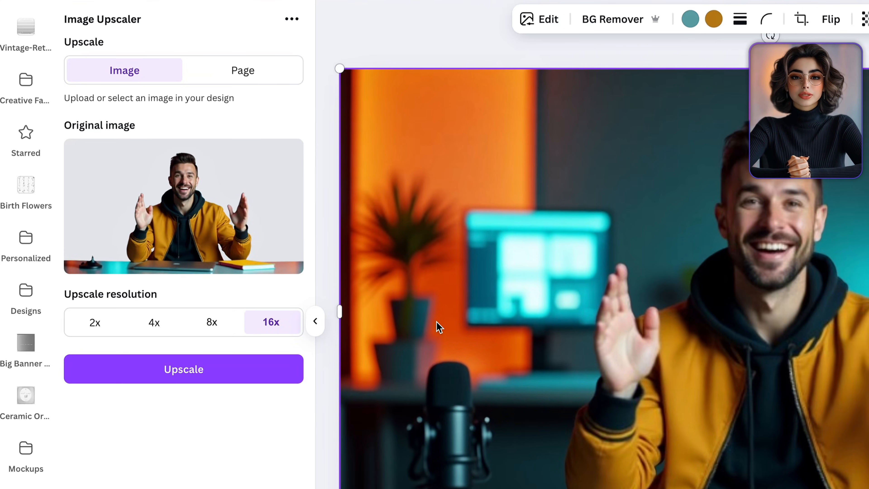
left_click(212, 322)
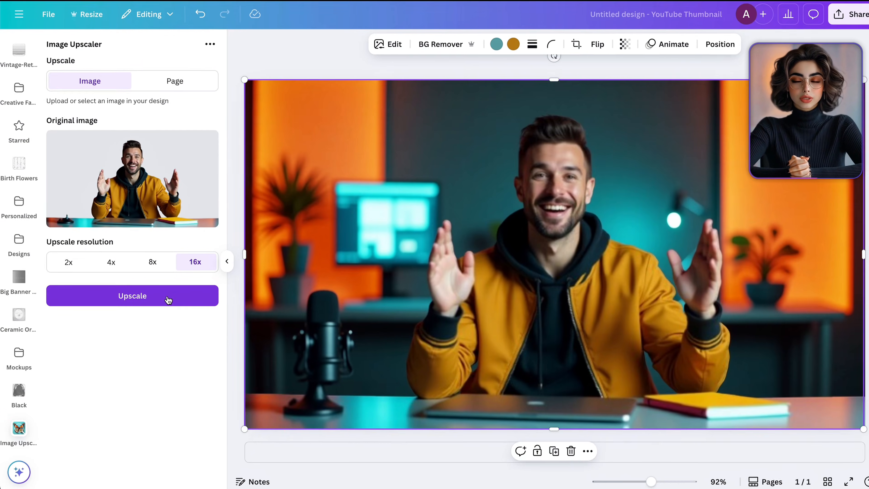
left_click(168, 299)
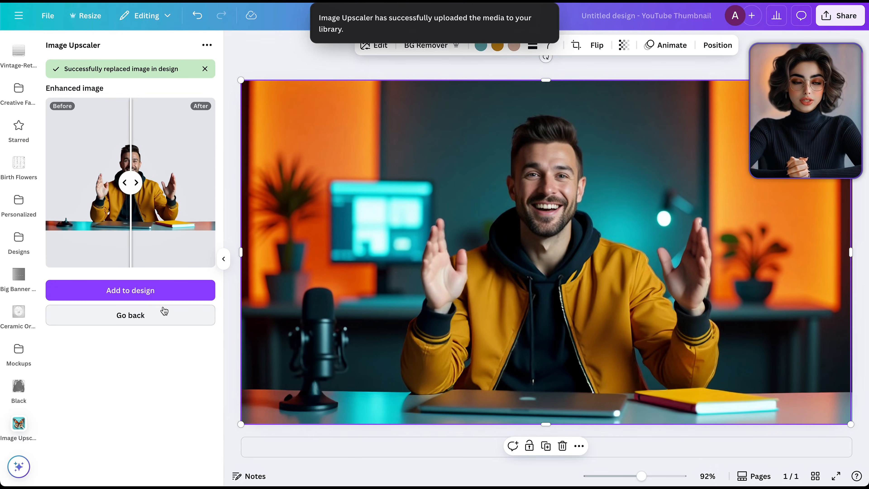
- Brighten the photo in the Edit adjustments by raising Brightness and setting Highlights to about 18
scroll(600, 185, "down", 1)
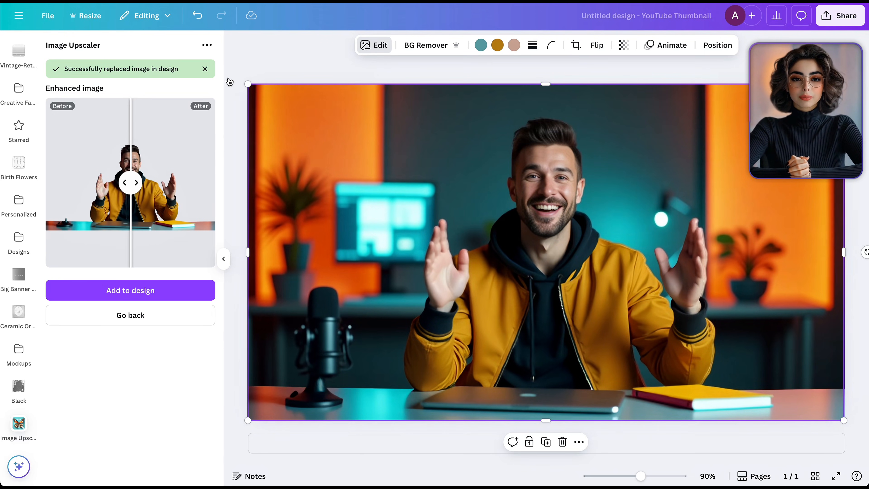
left_click(102, 131)
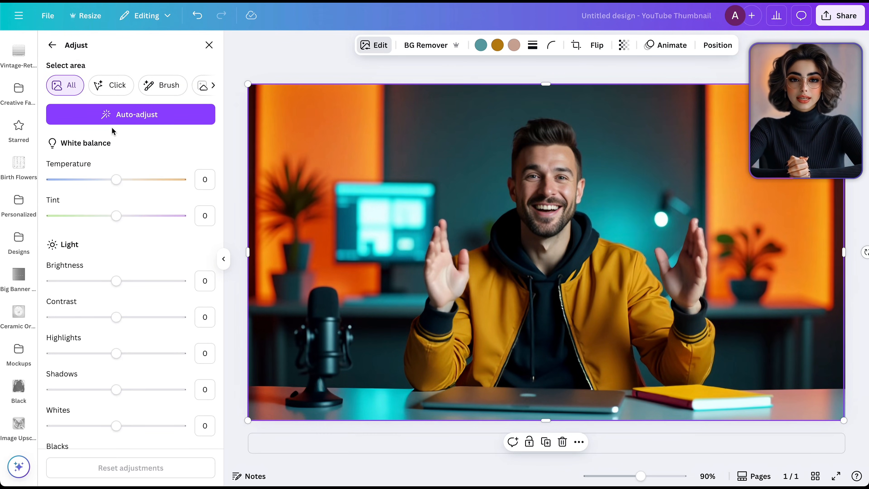
left_click_drag(116, 281, 126, 282)
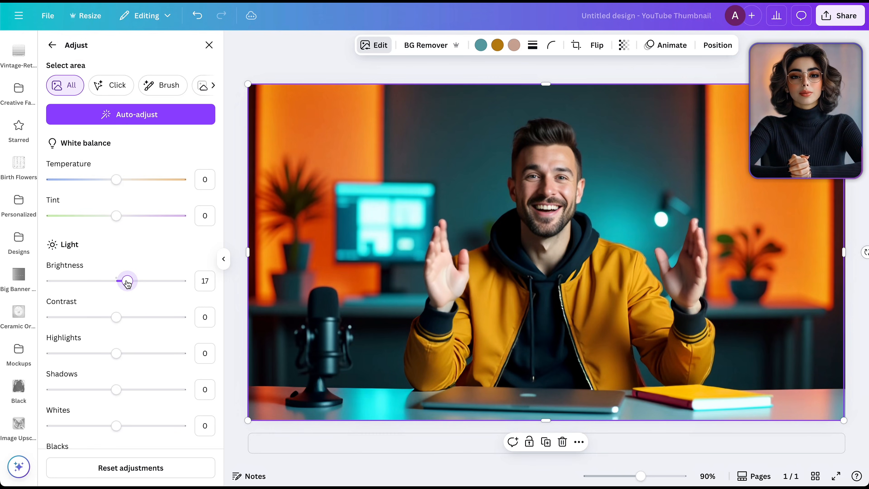
left_click_drag(115, 354, 136, 353)
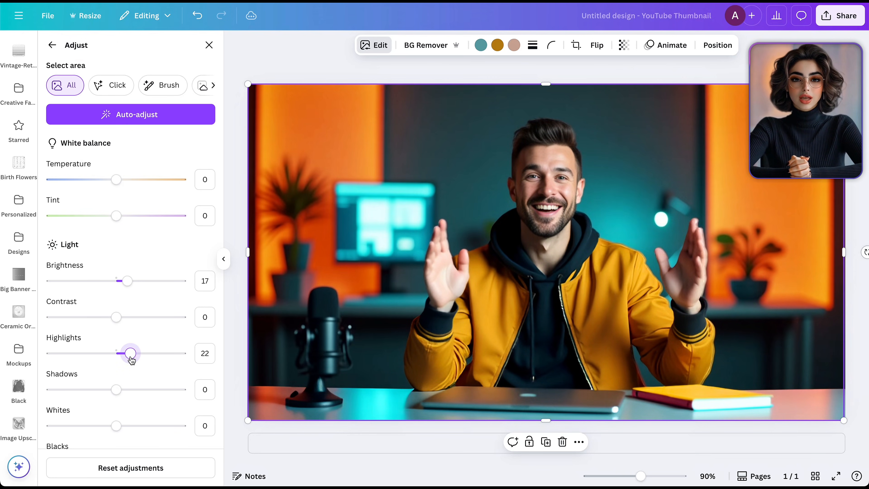
left_click_drag(127, 281, 130, 281)
left_click_drag(130, 353, 129, 354)
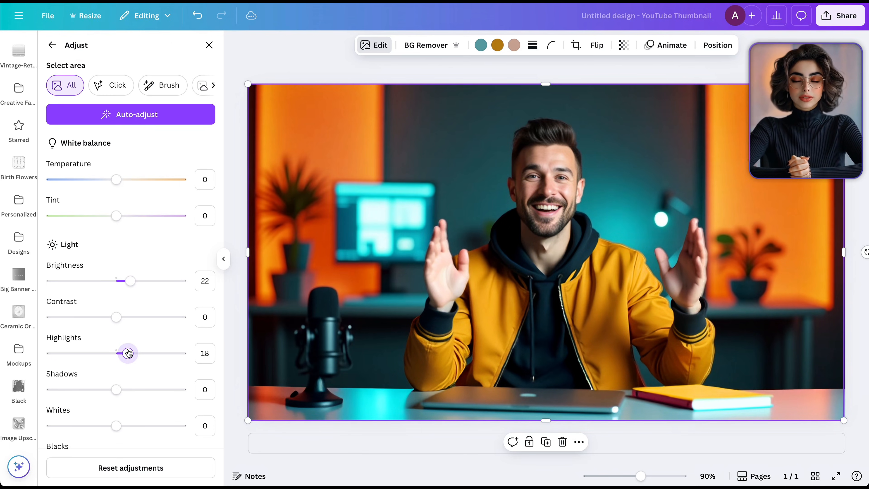
left_click_drag(130, 280, 126, 281)
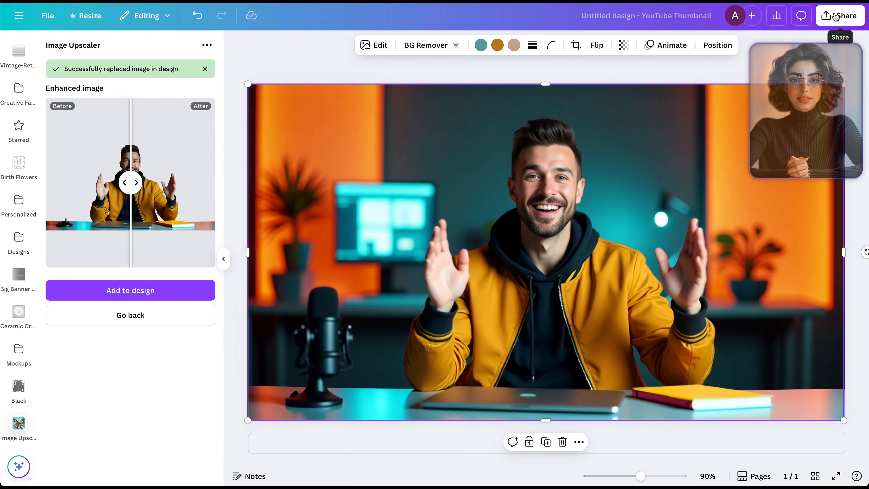
- Download the design as a PNG at size 3.125, 4,000 × 2,250 px
left_click(841, 15)
left_click(686, 233)
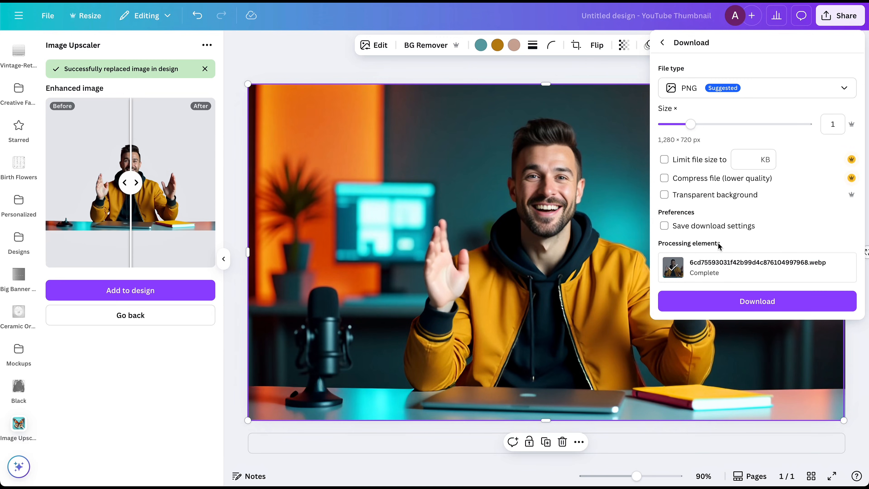
left_click_drag(695, 126, 810, 126)
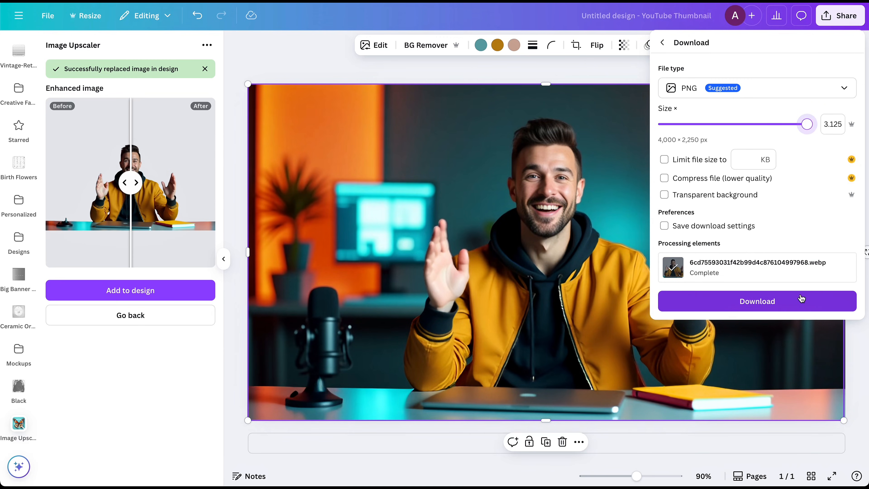
left_click(792, 301)
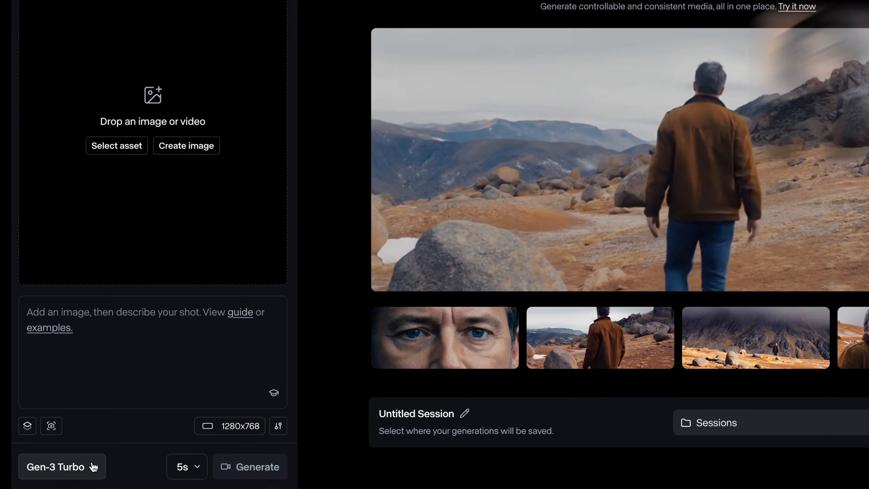
- Switch to Runway's video generator with Gen-3 Turbo and load the downloaded design PNG as the input image
left_click(120, 459)
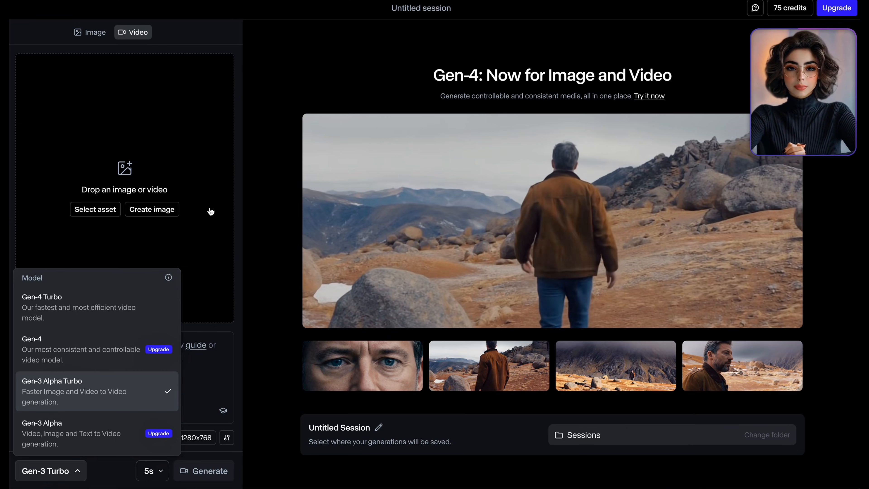
left_click(211, 212)
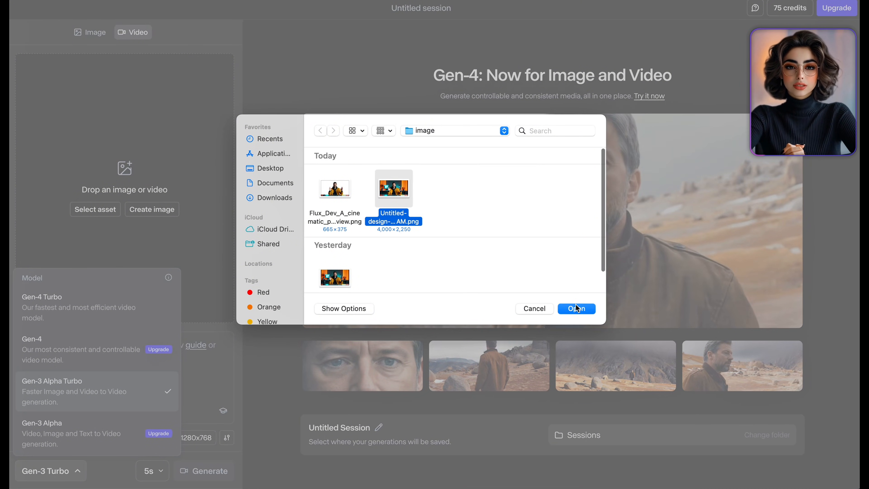
left_click(578, 308)
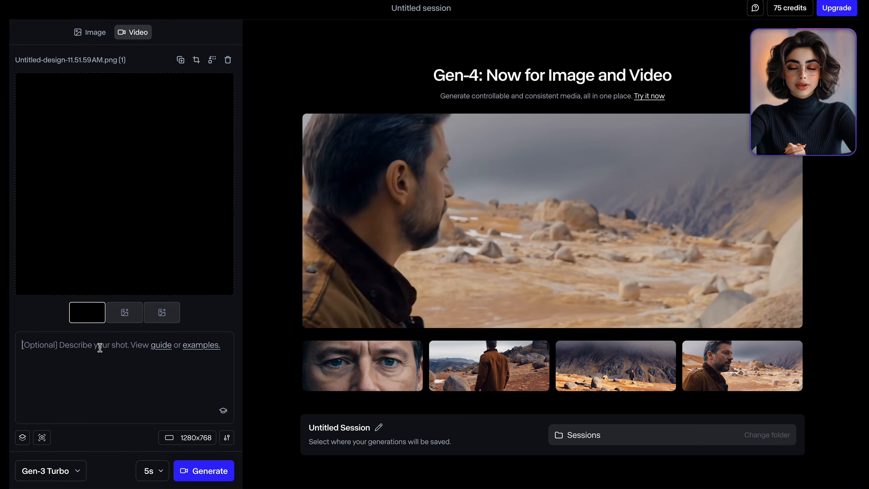
- Paste a prompt describing the man talking energetically to camera at his desk with expressive hand gestures, and read it through
key("ctrl+v")
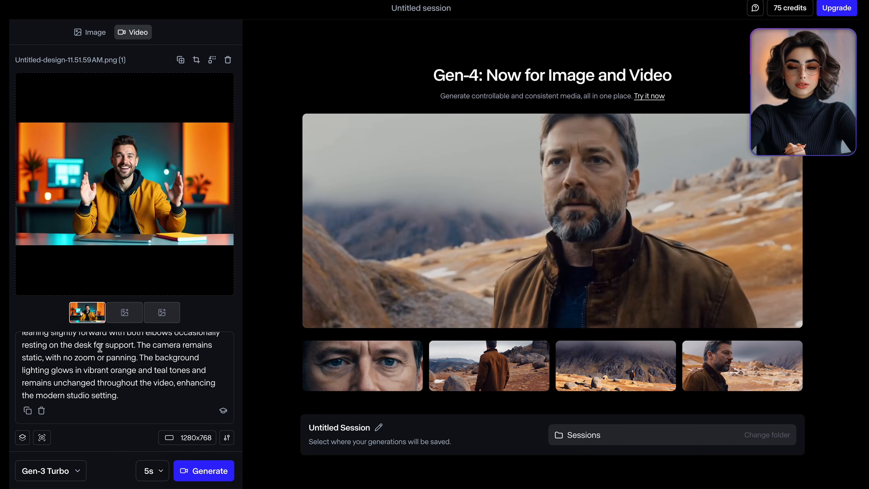
scroll(100, 348, "up", 5)
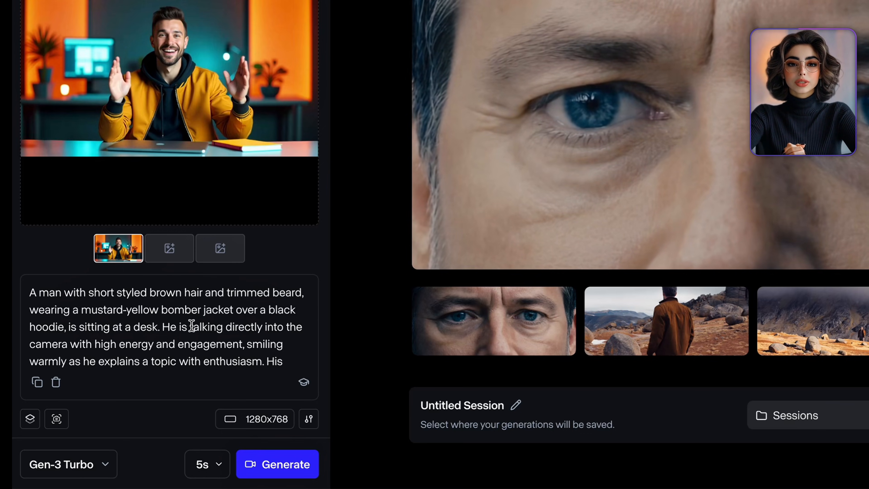
scroll(191, 326, "down", 1)
scroll(191, 326, "down", 1)
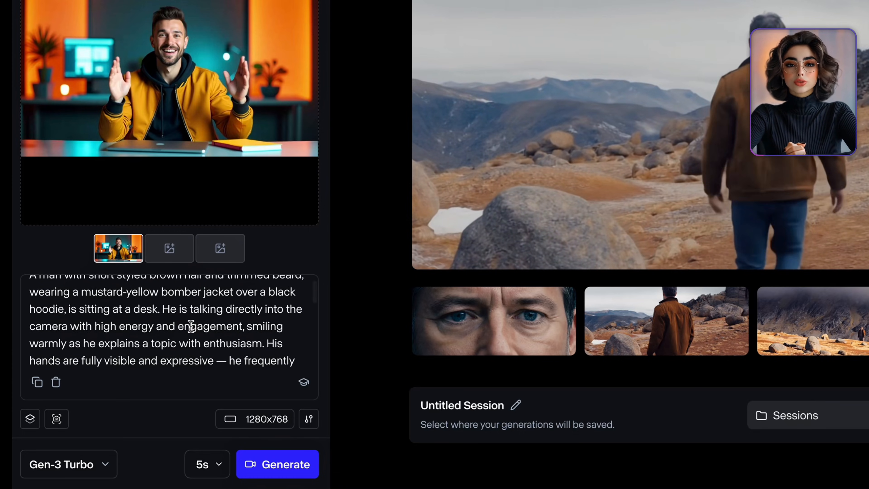
scroll(191, 326, "down", 1)
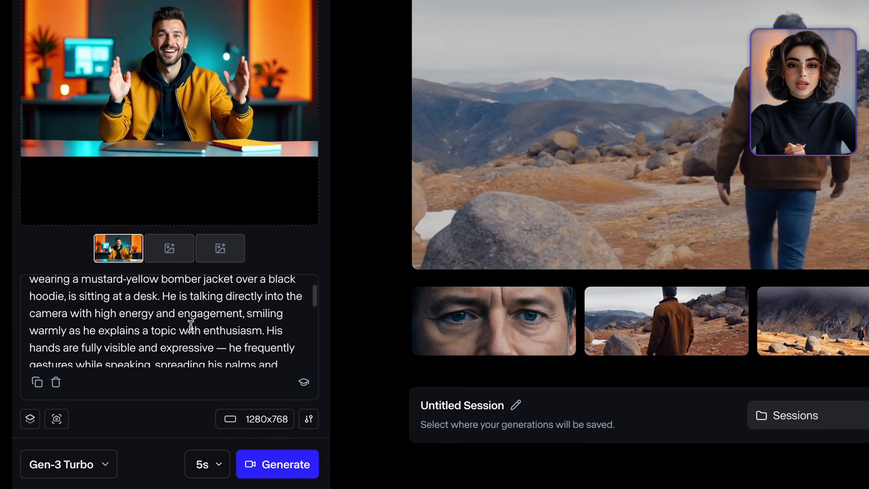
scroll(191, 326, "down", 1)
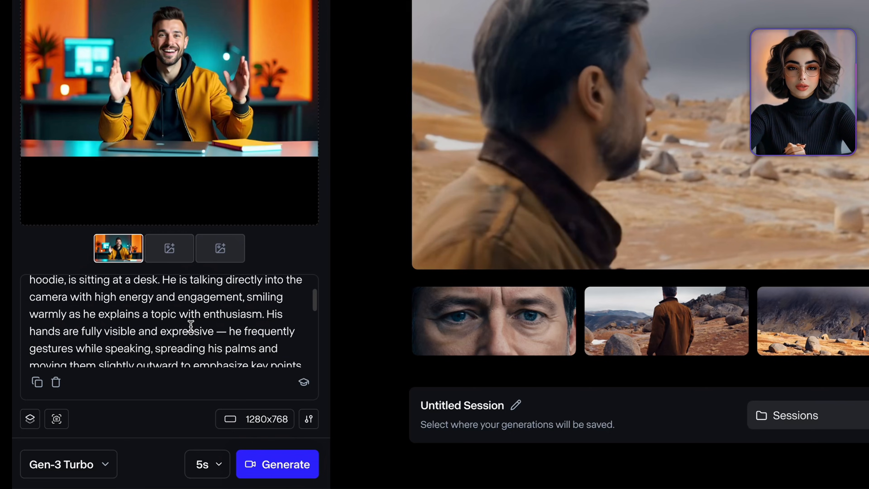
scroll(191, 326, "down", 1)
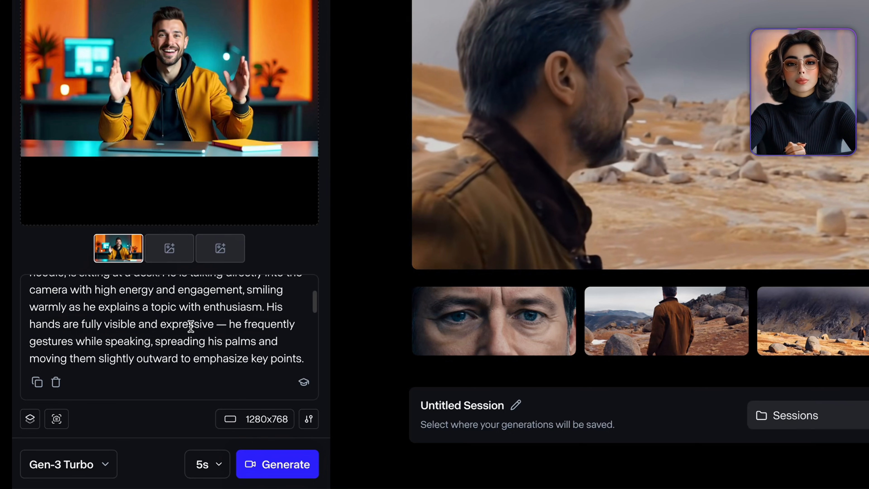
- Scroll through the remainder of the prompt to review its gesture, camera and lighting descriptions
scroll(192, 326, "down", 1)
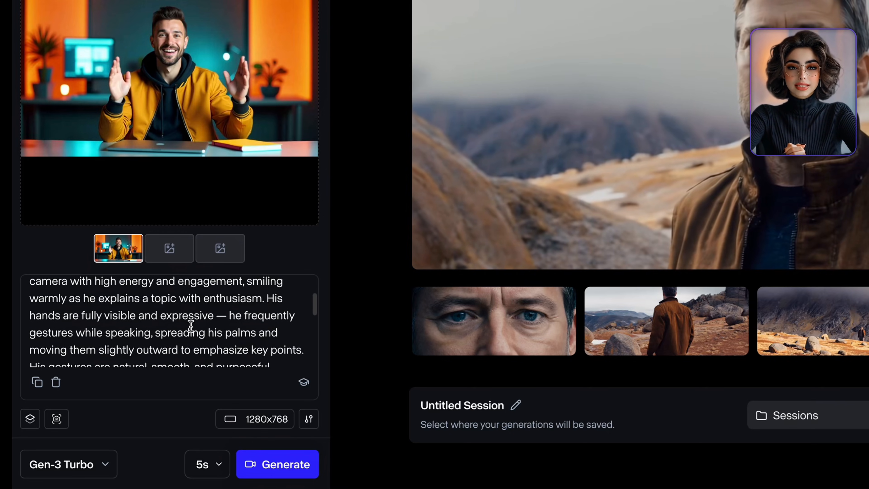
scroll(191, 326, "down", 1)
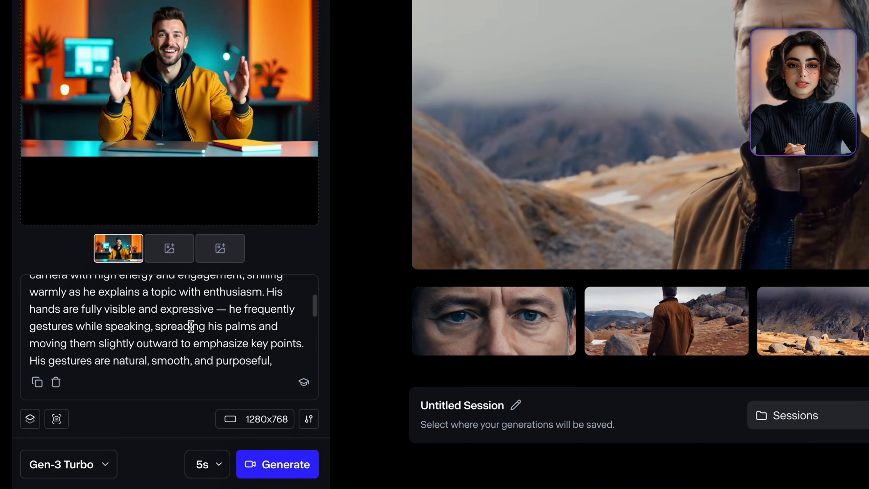
scroll(191, 326, "down", 2)
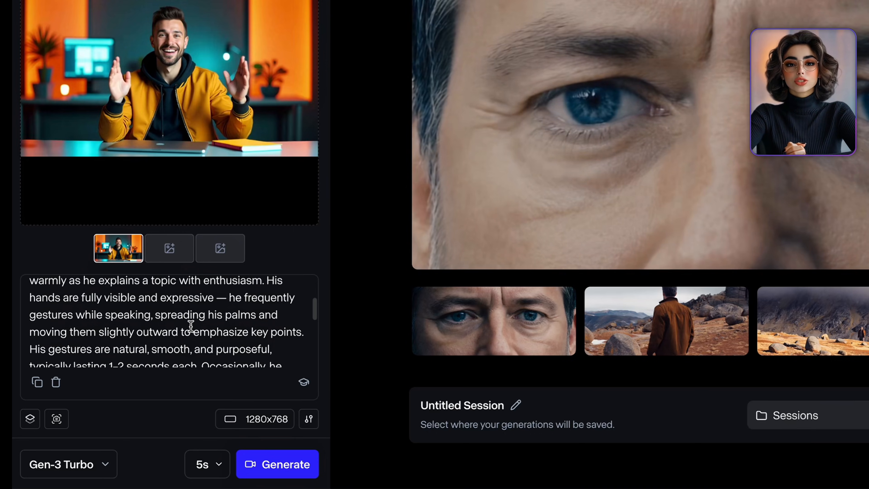
scroll(191, 326, "down", 1)
scroll(191, 326, "down", 1)
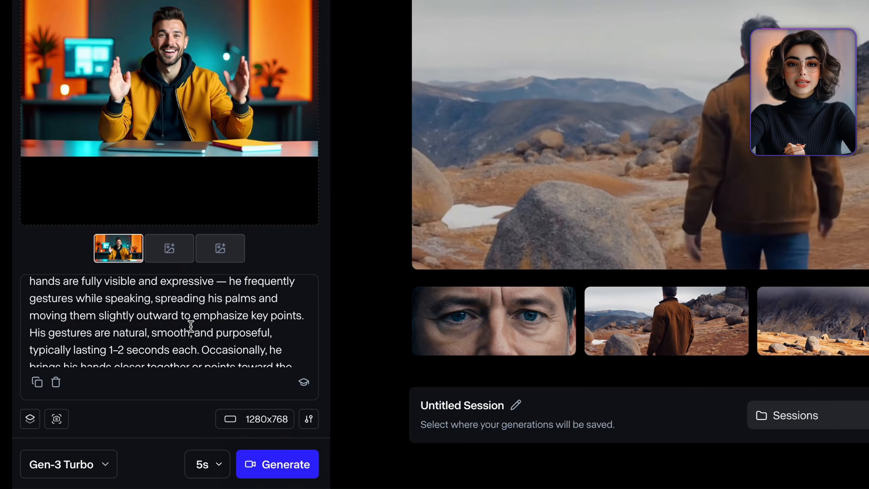
scroll(191, 326, "down", 1)
scroll(191, 326, "down", 2)
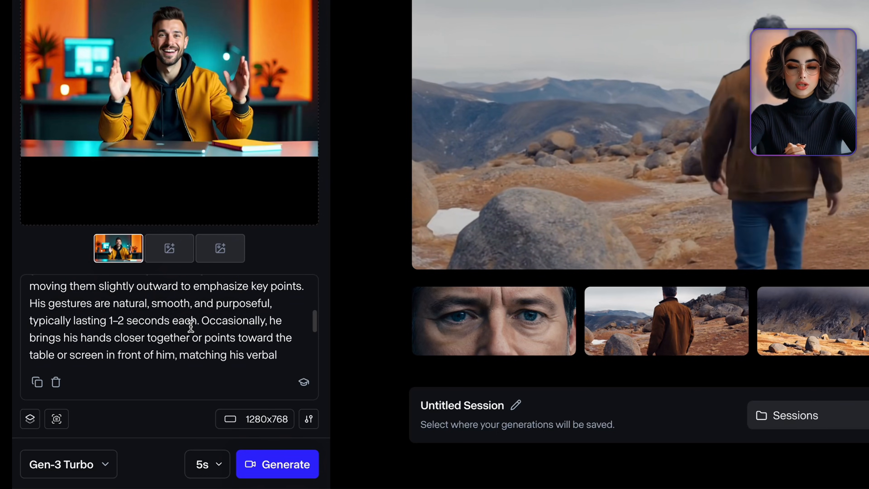
scroll(191, 326, "down", 1)
scroll(191, 326, "down", 1)
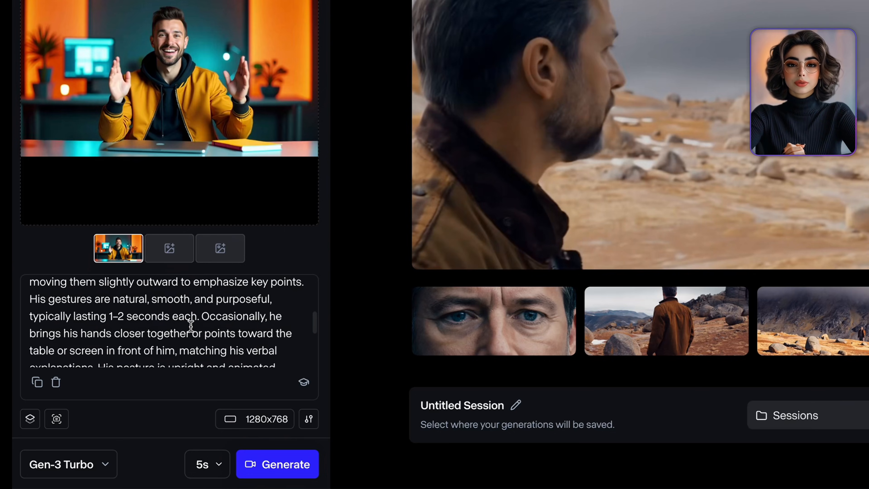
scroll(191, 326, "down", 2)
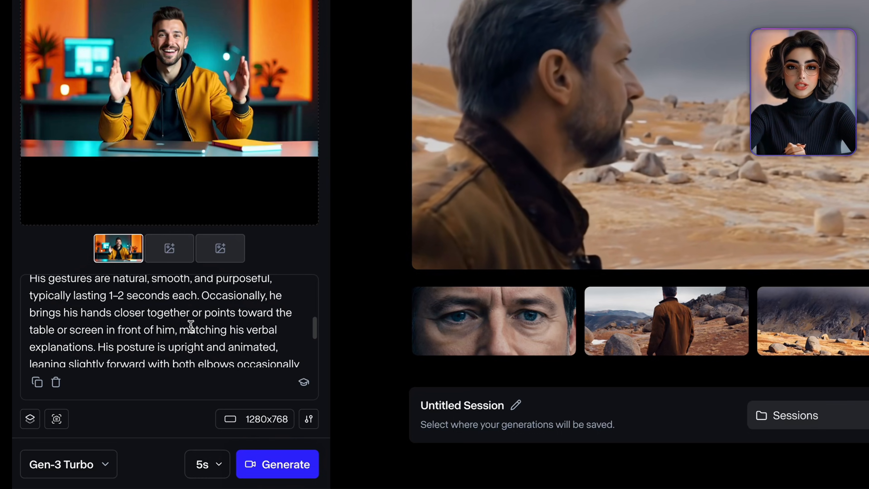
scroll(191, 326, "down", 1)
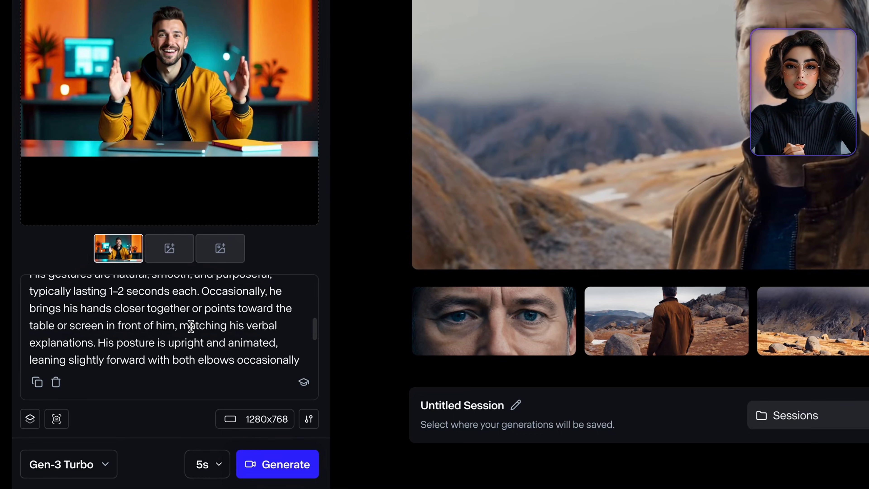
scroll(190, 326, "down", 1)
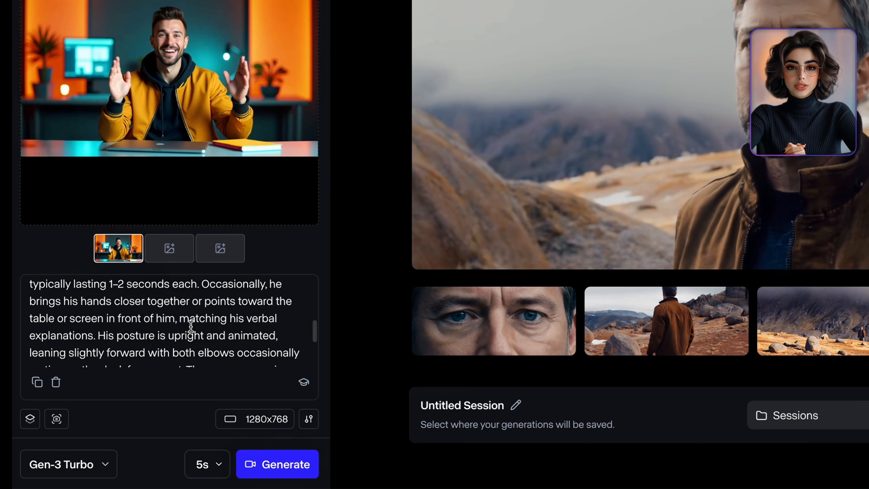
scroll(190, 326, "down", 1)
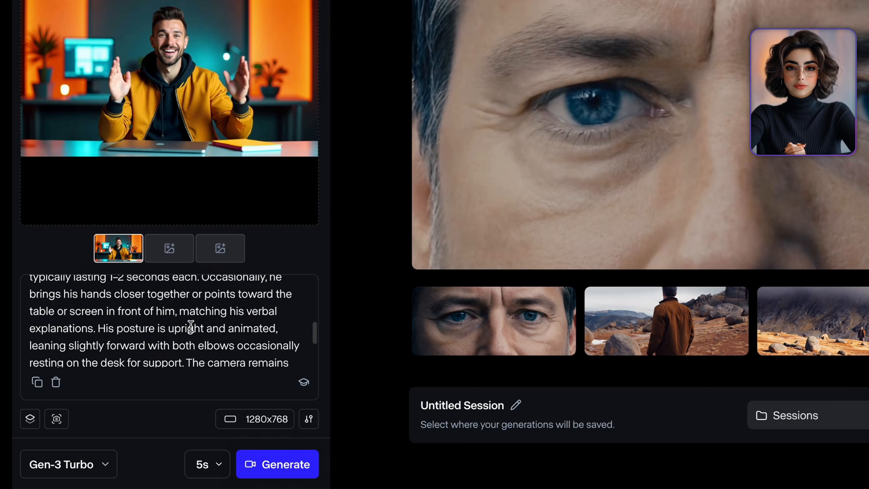
scroll(190, 326, "down", 1)
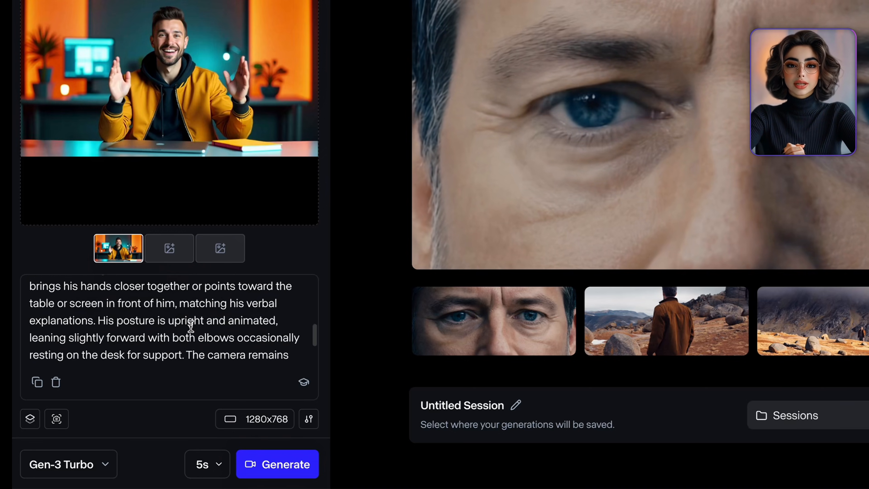
scroll(191, 326, "down", 1)
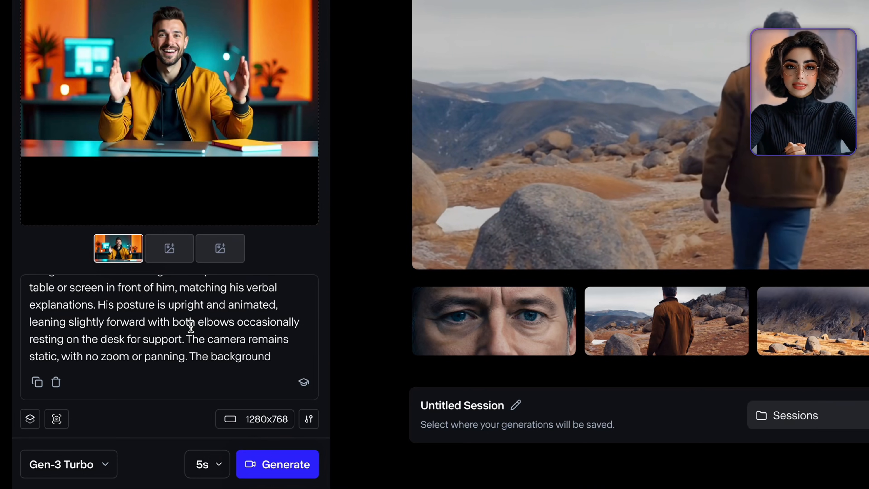
scroll(191, 326, "down", 1)
scroll(190, 327, "down", 1)
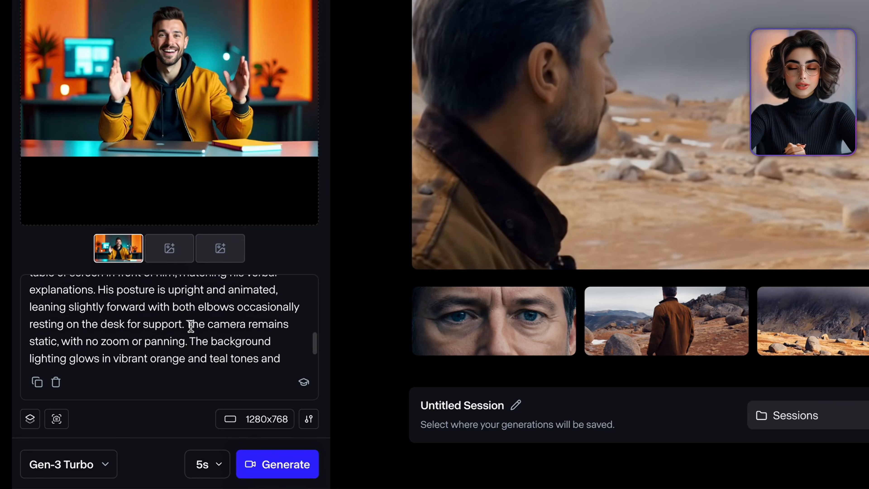
scroll(191, 326, "down", 1)
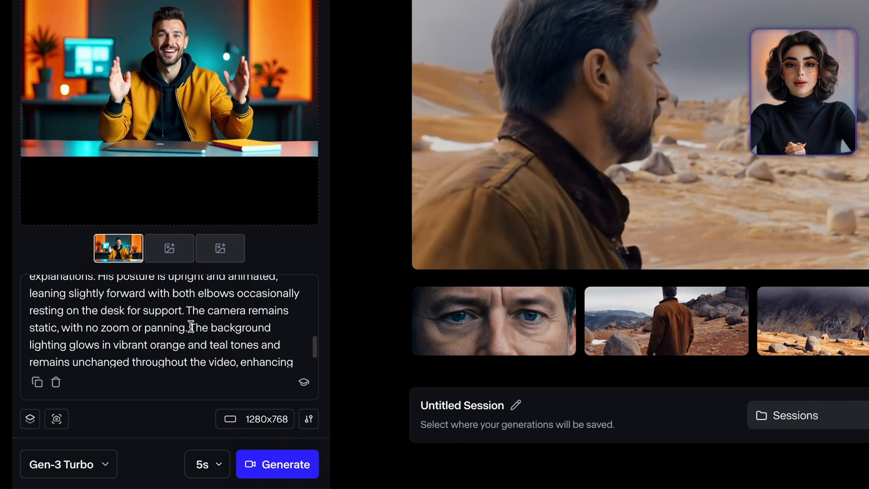
scroll(190, 327, "down", 1)
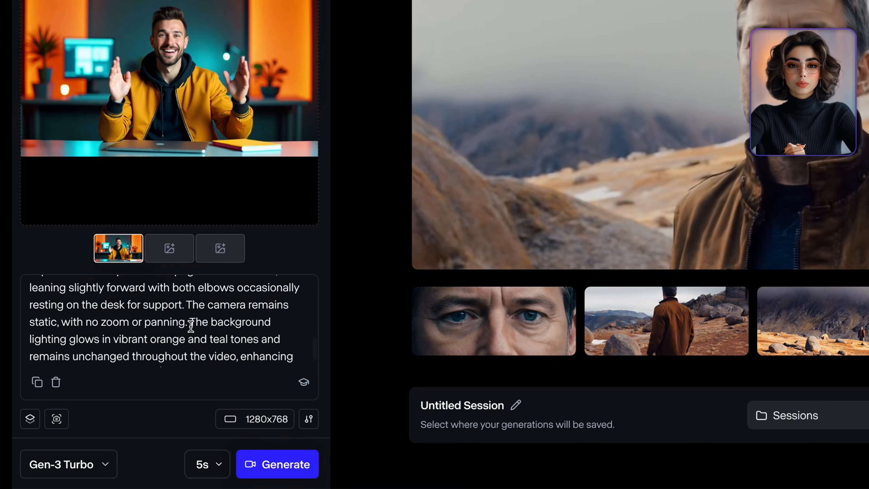
scroll(191, 326, "down", 2)
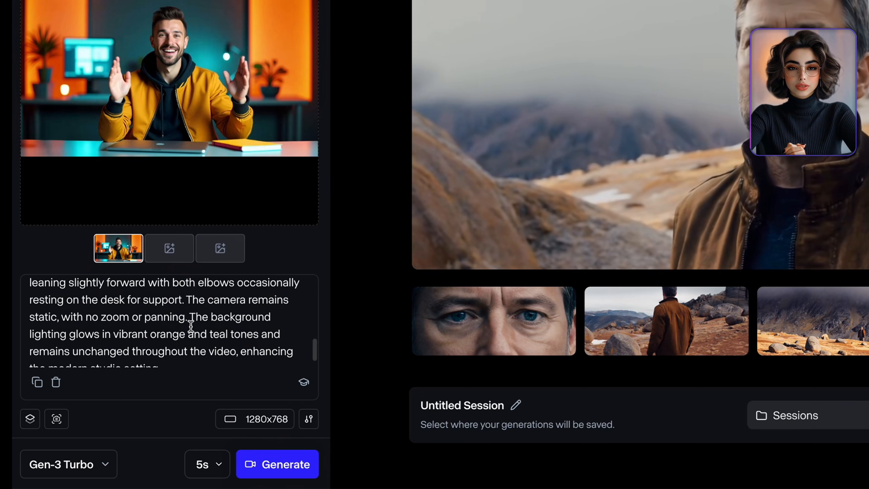
scroll(191, 327, "down", 1)
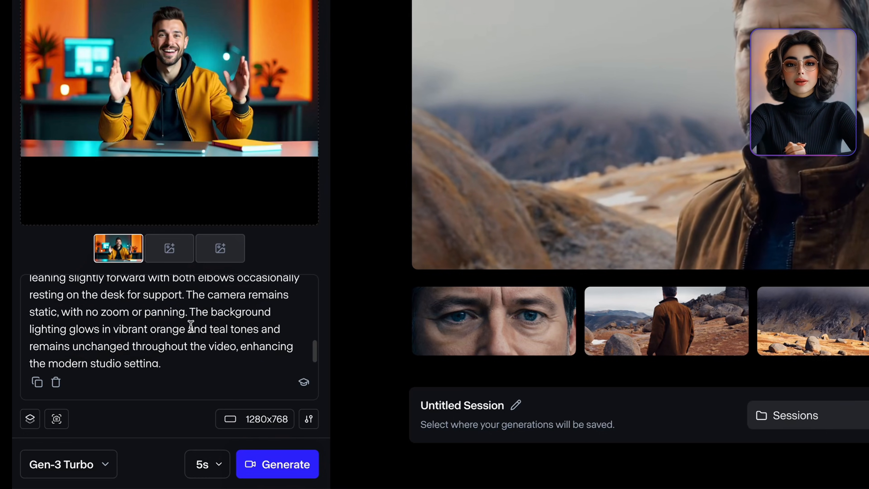
scroll(191, 327, "down", 1)
scroll(191, 326, "down", 1)
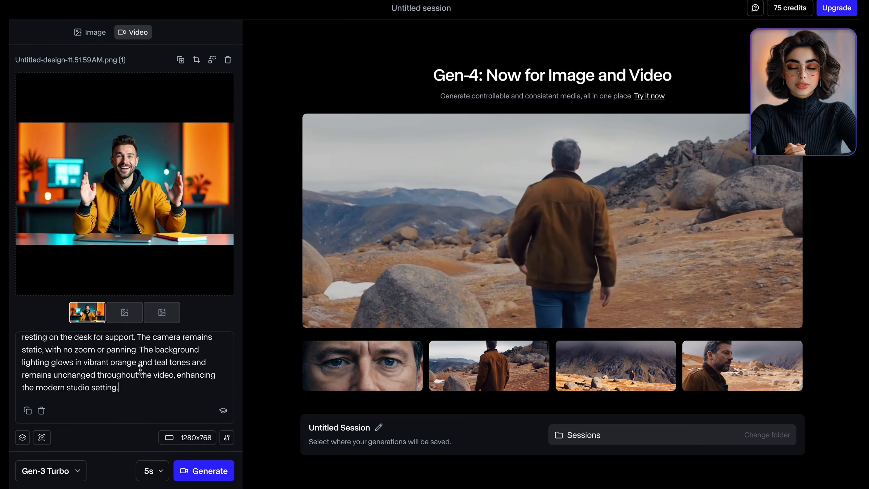
- Generate the 5-second Gen-3 Turbo video from the image and prompt, then play the resulting clip
left_click(209, 473)
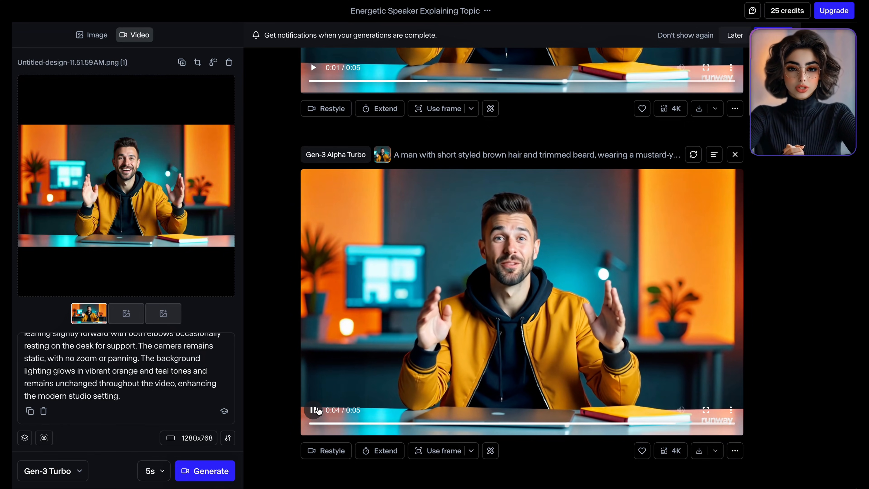
scroll(318, 411, "up", 5)
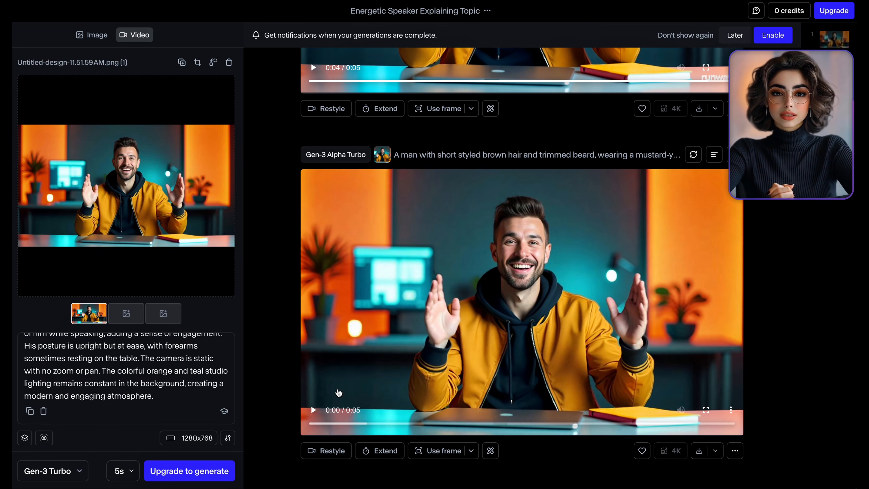
left_click(313, 411)
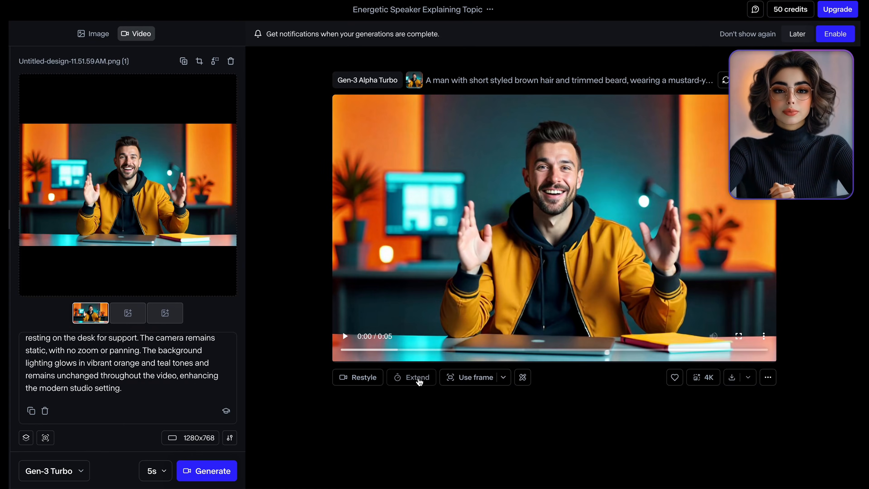
left_click(417, 378)
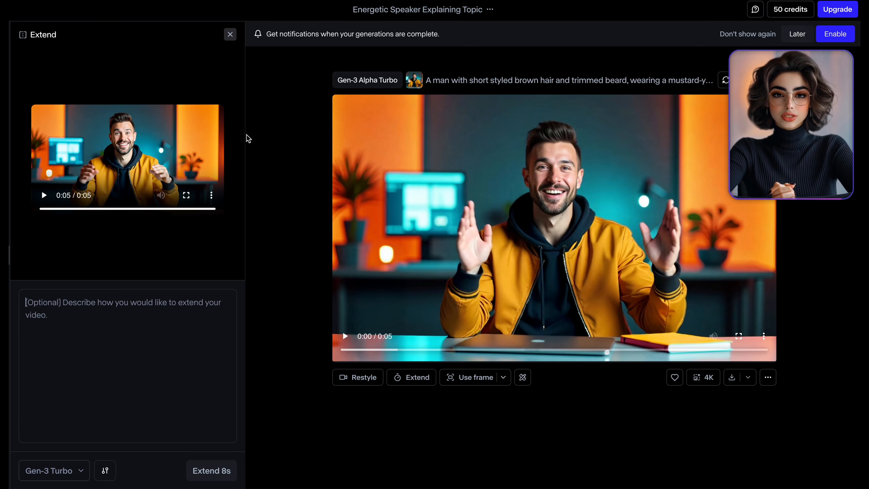
left_click(230, 35)
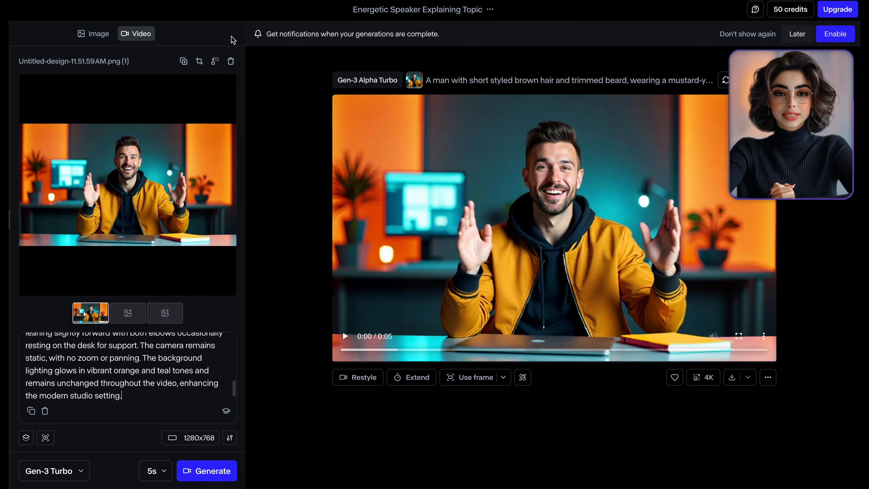
left_click(161, 472)
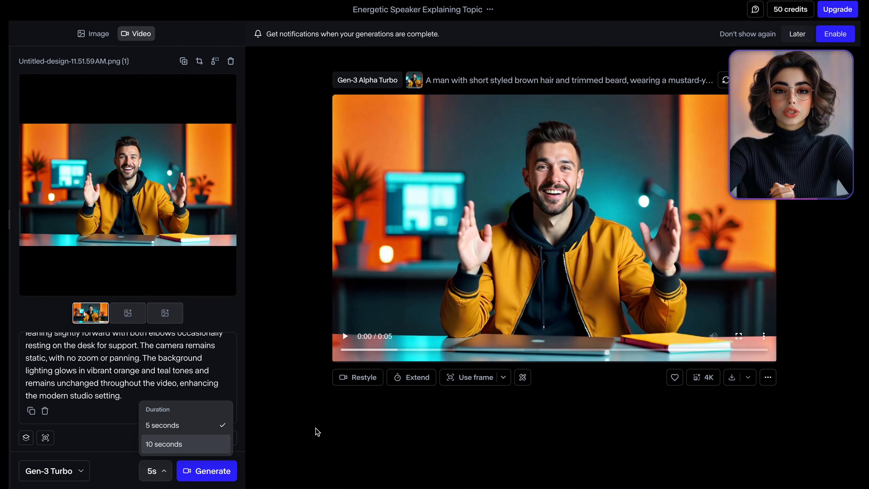
left_click(496, 393)
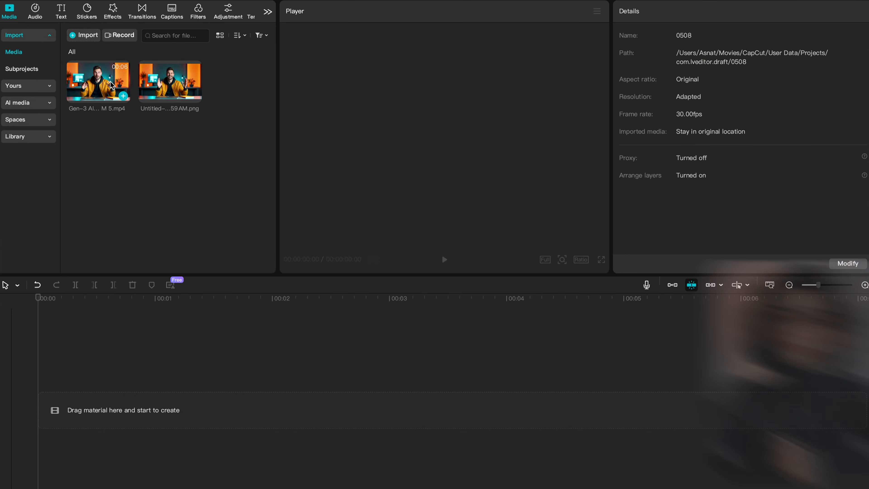
- In CapCut, add the generated video and the design PNG to the timeline, with the image on the track above
left_click_drag(98, 81, 126, 411)
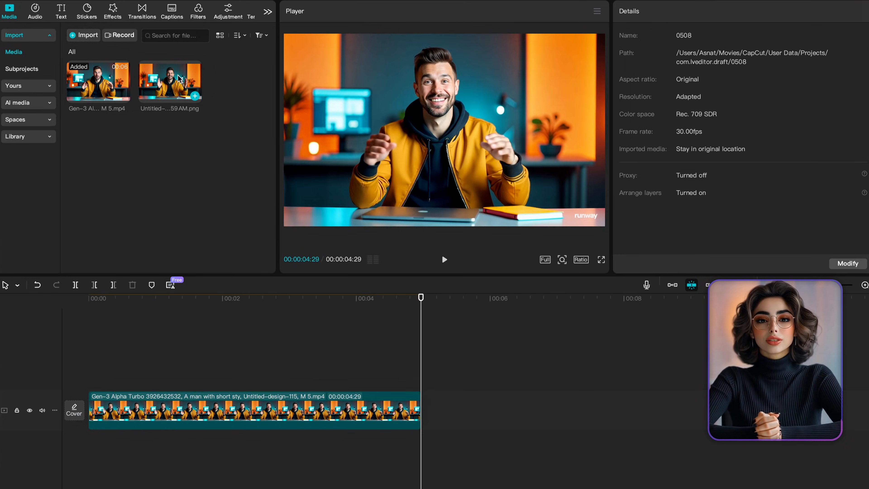
left_click_drag(181, 87, 85, 363)
scroll(463, 141, "down", 3)
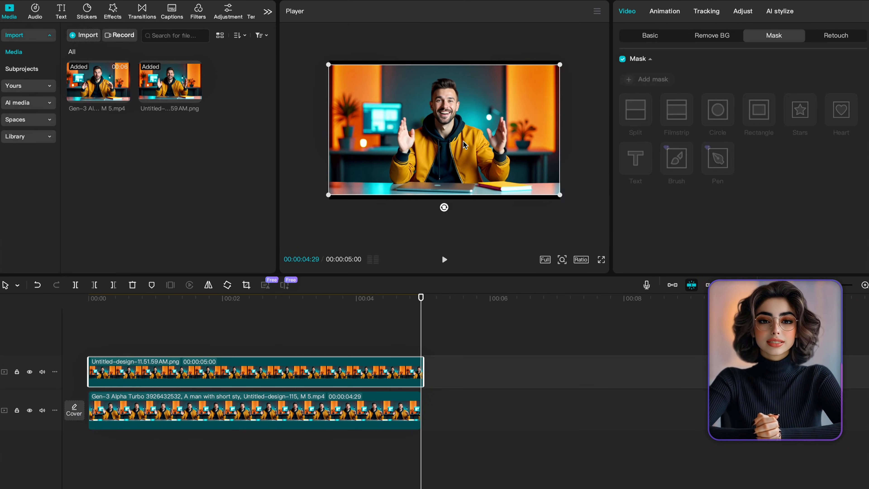
- Enlarge the image slightly in the player and trim its clip to end with the video
left_click_drag(560, 195, 568, 199)
left_click_drag(424, 369, 421, 369)
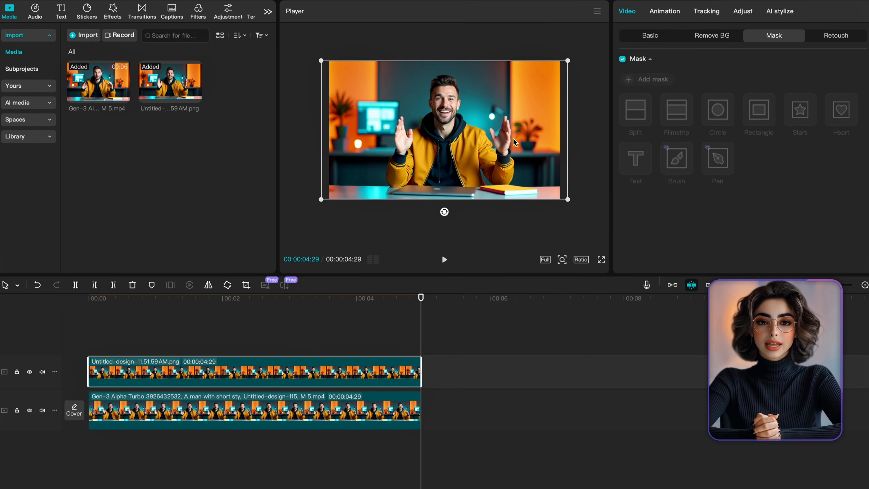
- Apply a Rectangle mask to the image clip and reshape it around the desk items at the lower right
left_click(759, 110)
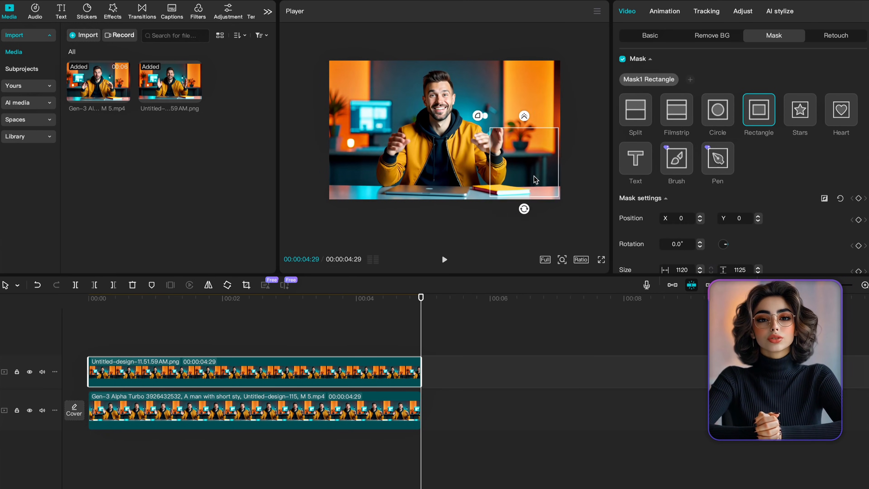
left_click_drag(534, 176, 546, 173)
left_click_drag(536, 194, 537, 174)
left_click_drag(538, 160, 538, 189)
left_click_drag(573, 189, 552, 189)
left_click_drag(538, 189, 562, 191)
- Deselect the clips and play back the composited video to preview it
left_click(386, 329)
scroll(445, 137, "up", 2)
left_click(363, 371)
left_click(569, 230)
left_click(64, 319)
key("space")
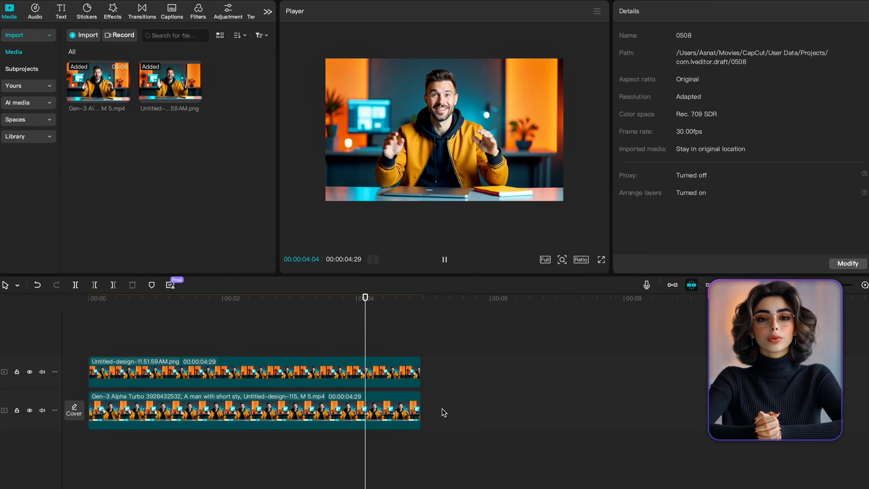
- Open the export settings and set the resolution to 1080P
left_click(850, 9)
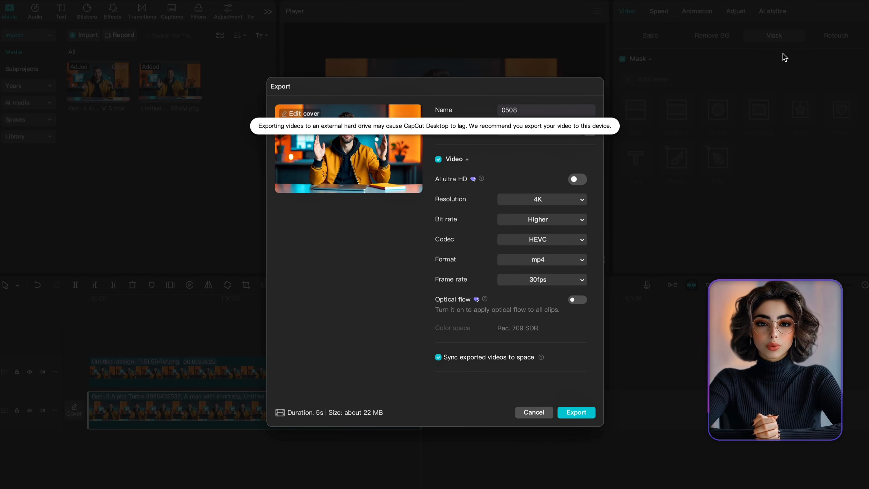
left_click(577, 202)
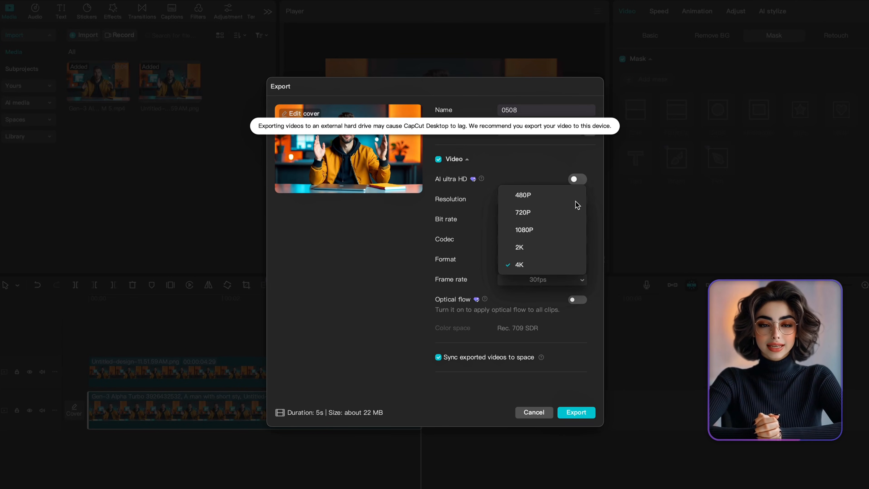
left_click(542, 231)
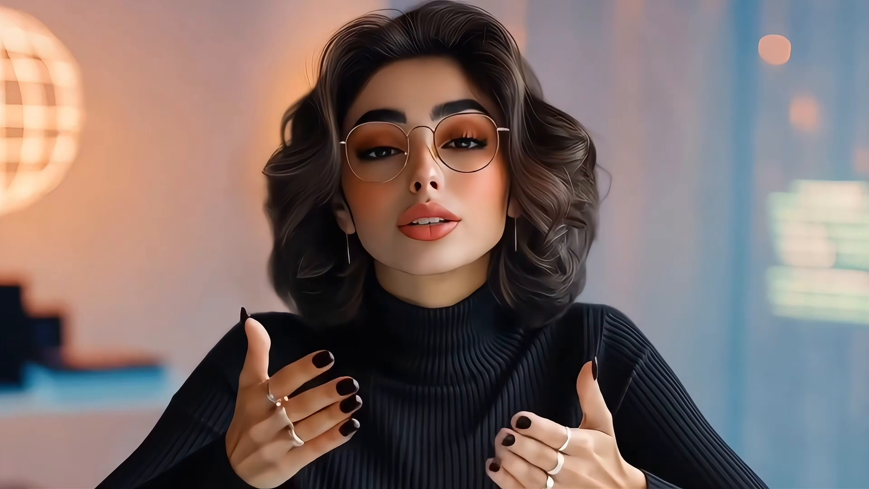